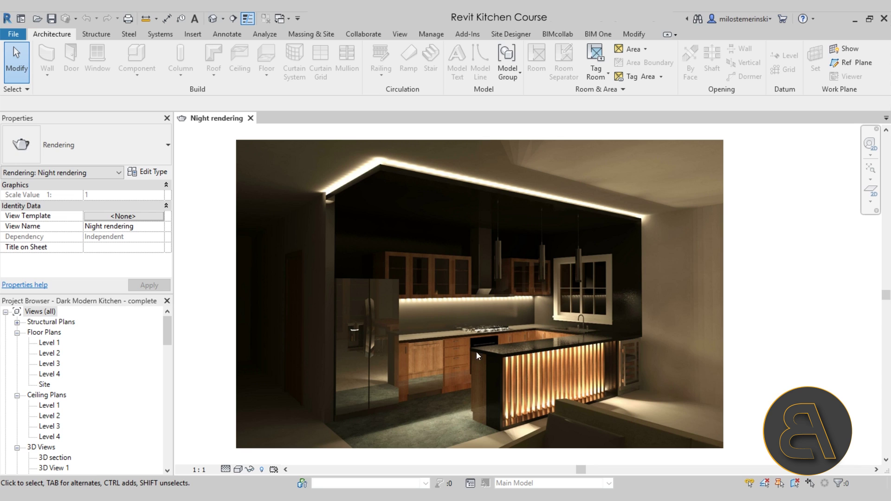
mouse_move(466, 331)
left_mouse_down()
mouse_move(458, 335)
mouse_move(459, 327)
left_mouse_up()
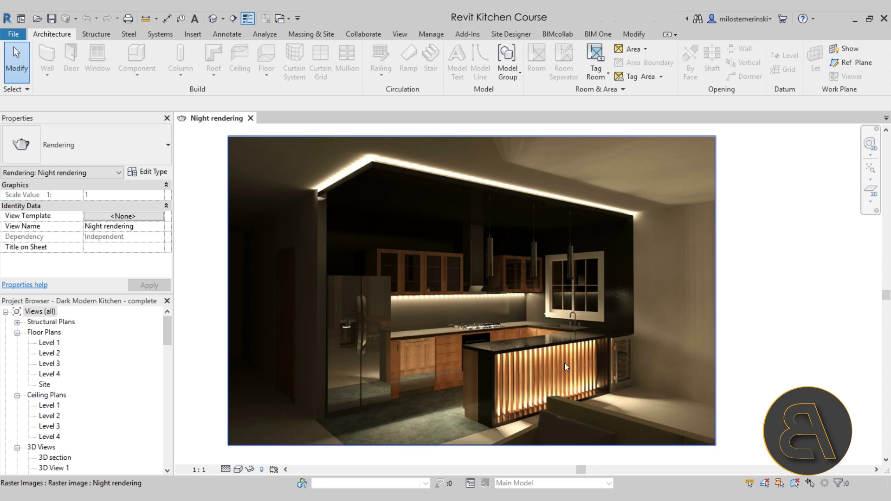
scroll(498, 341, "up", 2)
scroll(464, 249, "up", 2)
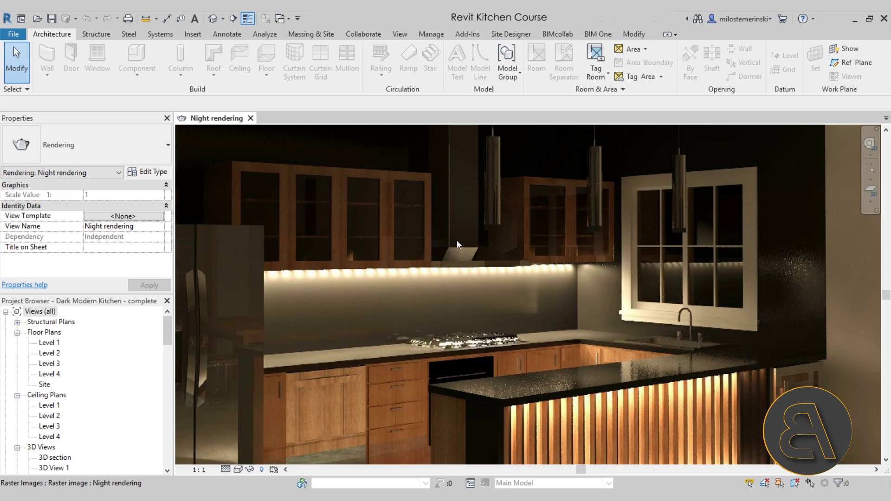
scroll(450, 256, "down", 2)
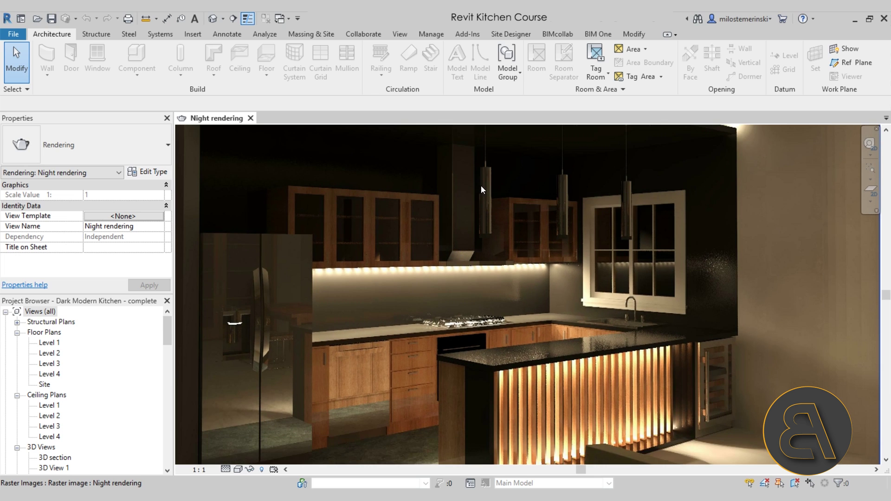
scroll(603, 277, "down", 2)
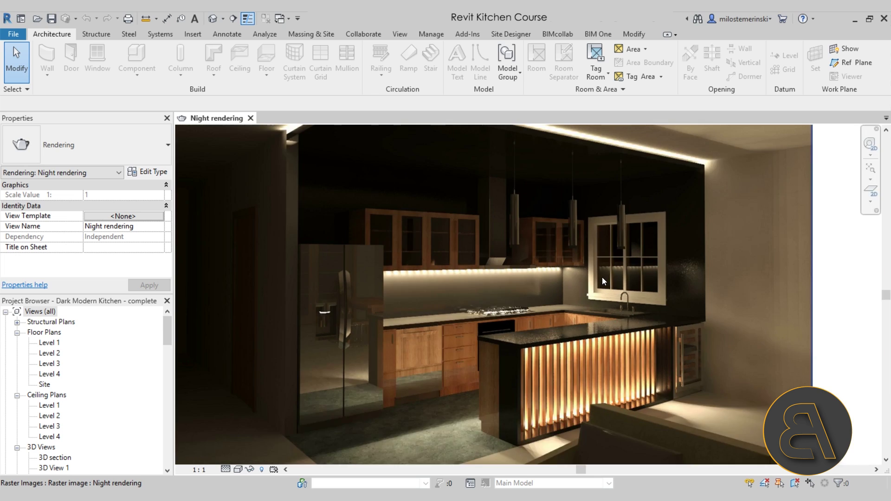
middle_click_drag(603, 277, 545, 322)
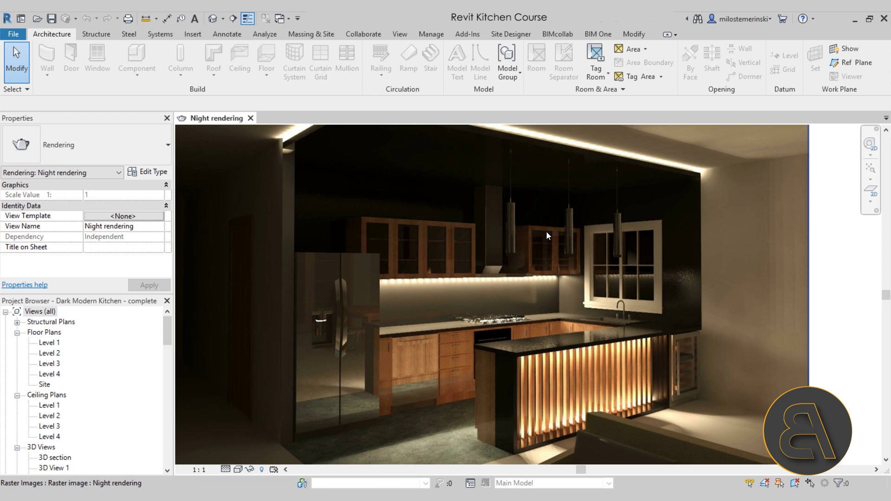
scroll(547, 232, "down", 2)
middle_click_drag(534, 229, 480, 334)
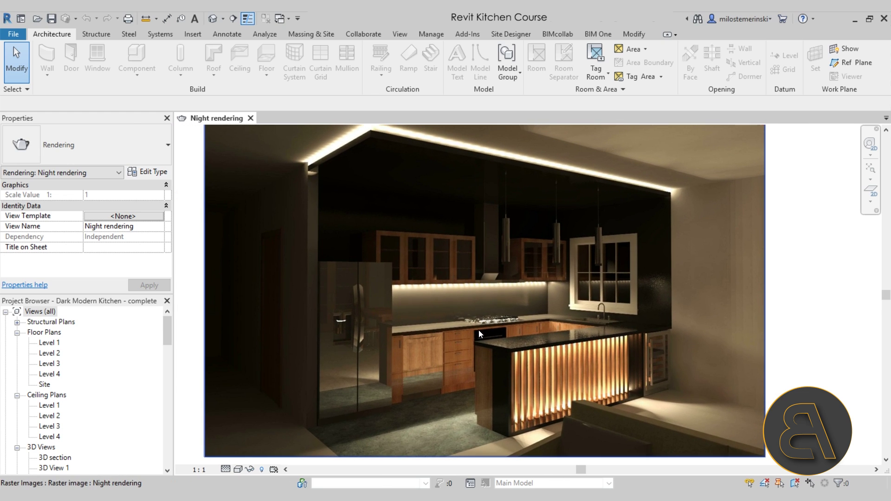
scroll(490, 338, "up", 3)
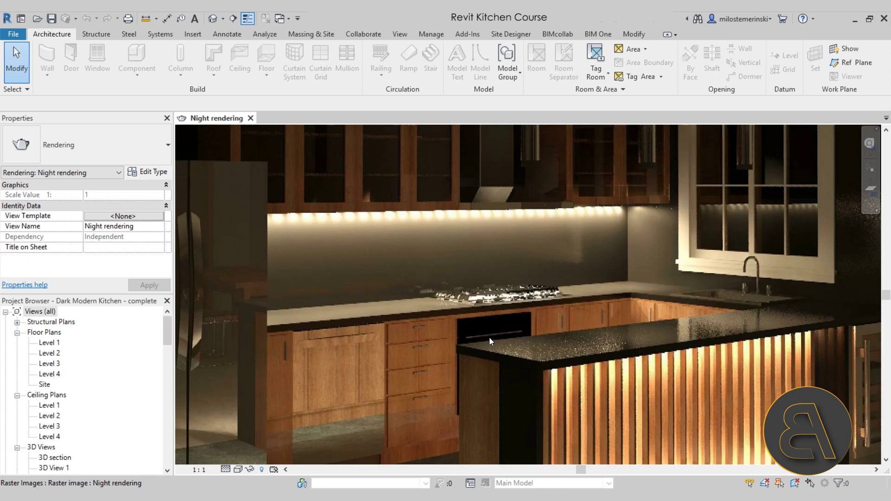
scroll(504, 325, "down", 1)
scroll(404, 366, "down", 2)
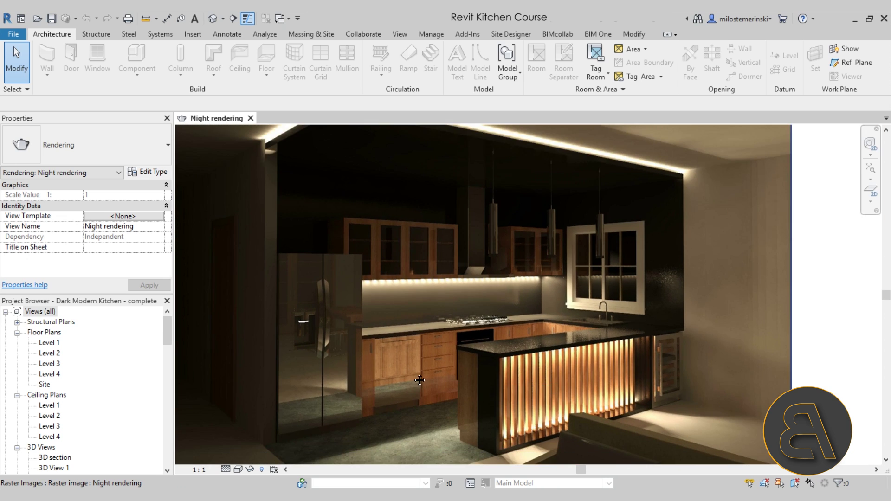
scroll(371, 371, "up", 1)
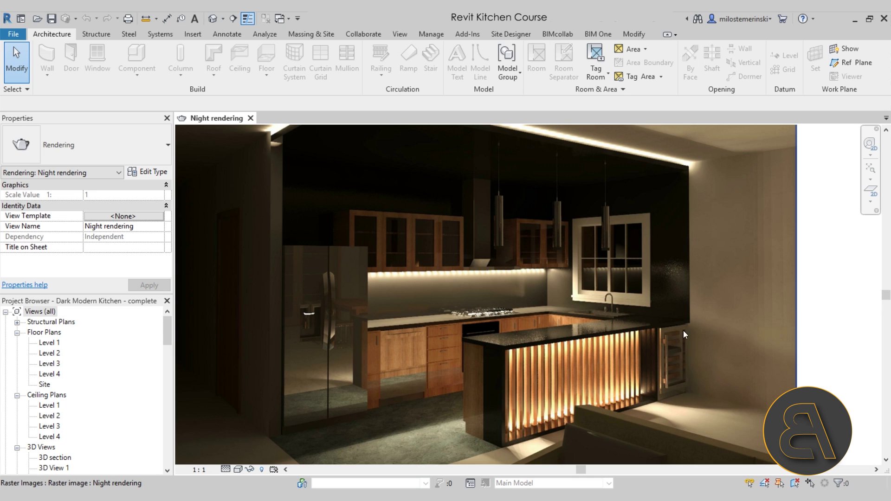
middle_click_drag(480, 337, 472, 358)
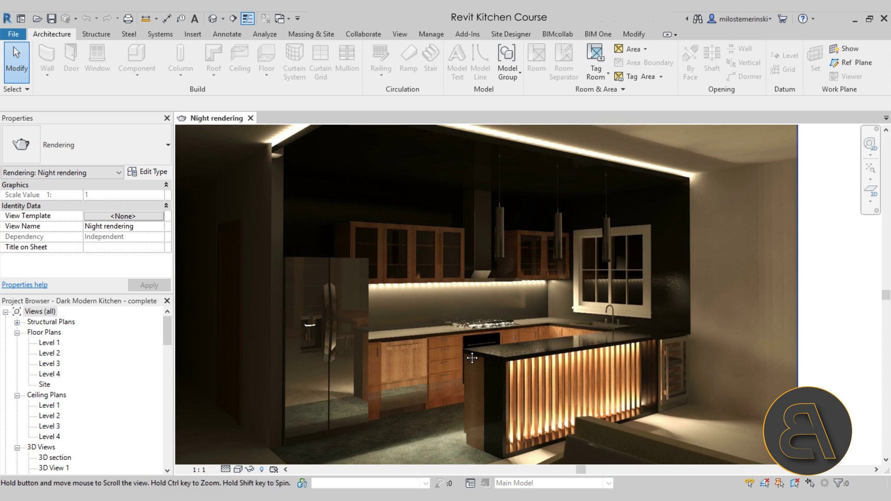
scroll(466, 335, "down", 2)
scroll(453, 308, "down", 1)
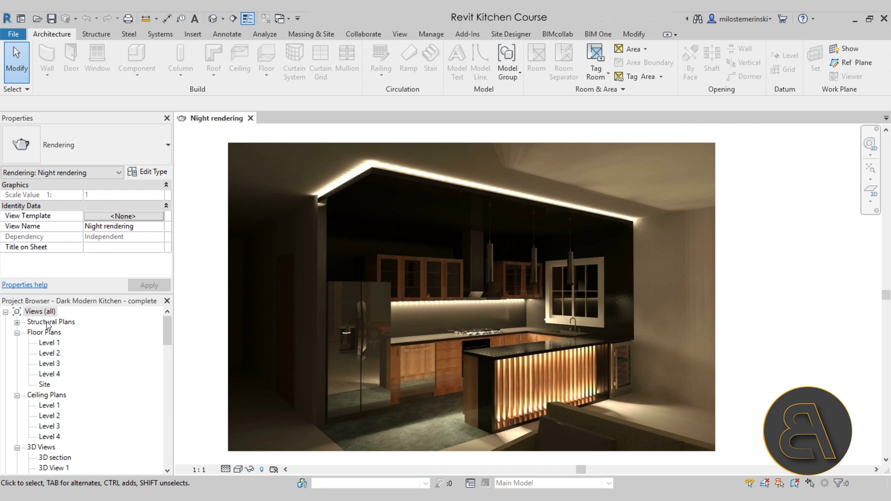
Step: Open the Level 1 floor plan and zoom in on the kitchen
double_click(56, 344)
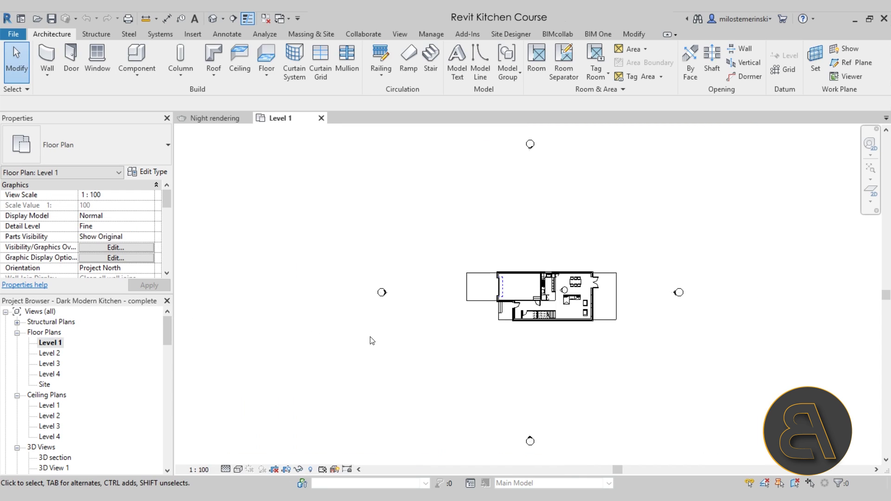
scroll(558, 286, "up", 9)
middle_click_drag(535, 382, 517, 384)
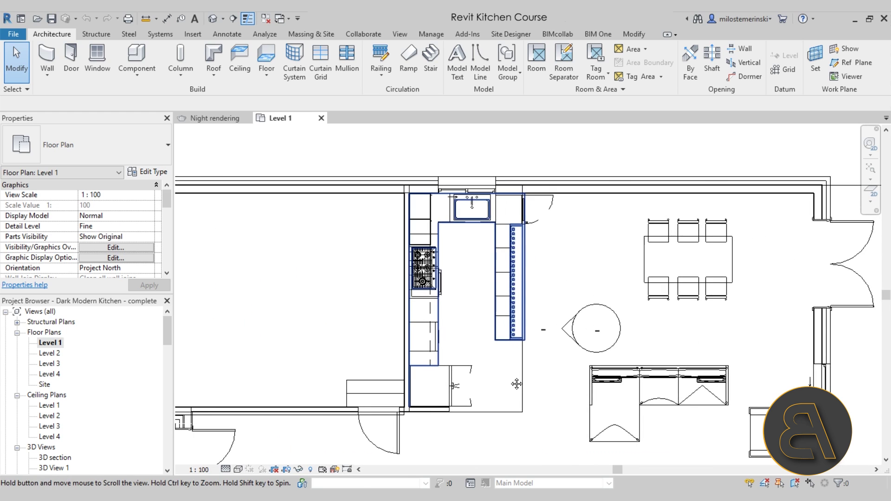
scroll(472, 318, "up", 1)
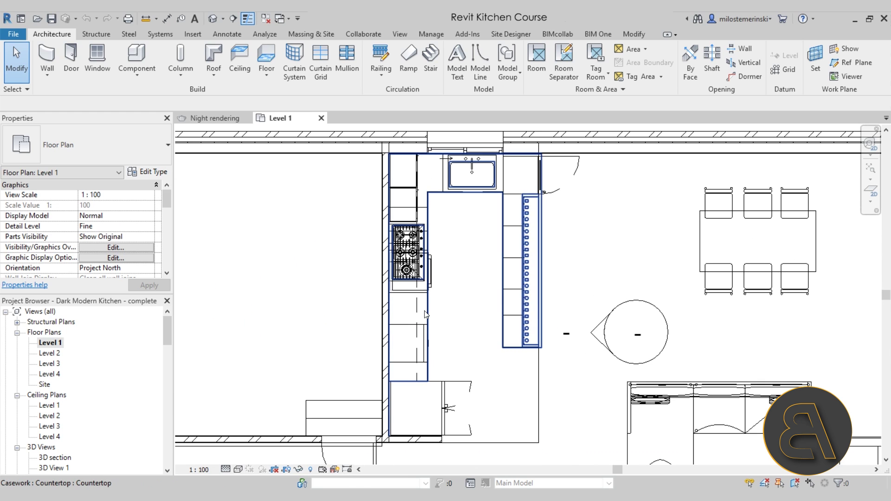
Step: Select the base cabinet below the cooktop, then the adjustable-width single-door cabinet beside it
left_click(518, 232)
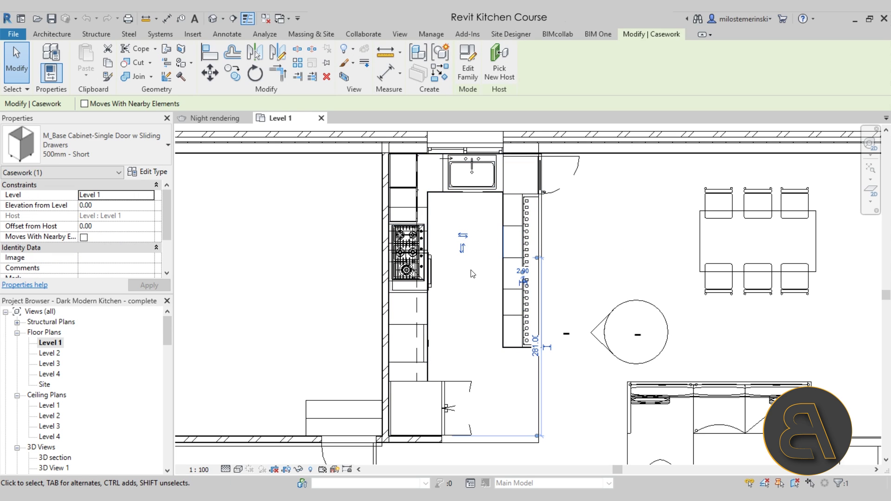
key("Escape")
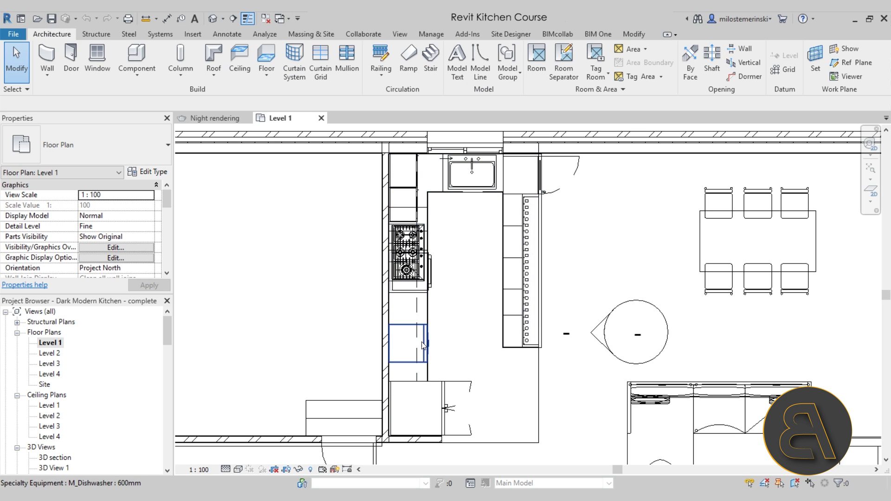
left_click(426, 294)
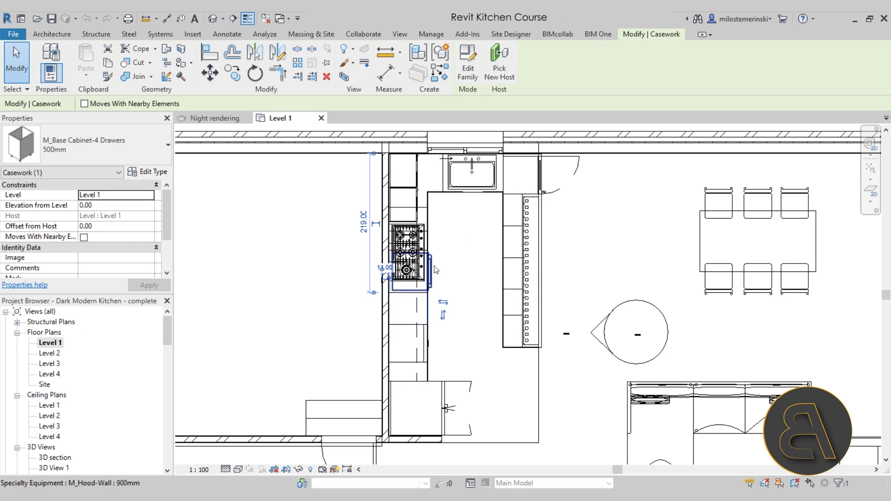
scroll(418, 242, "up", 2)
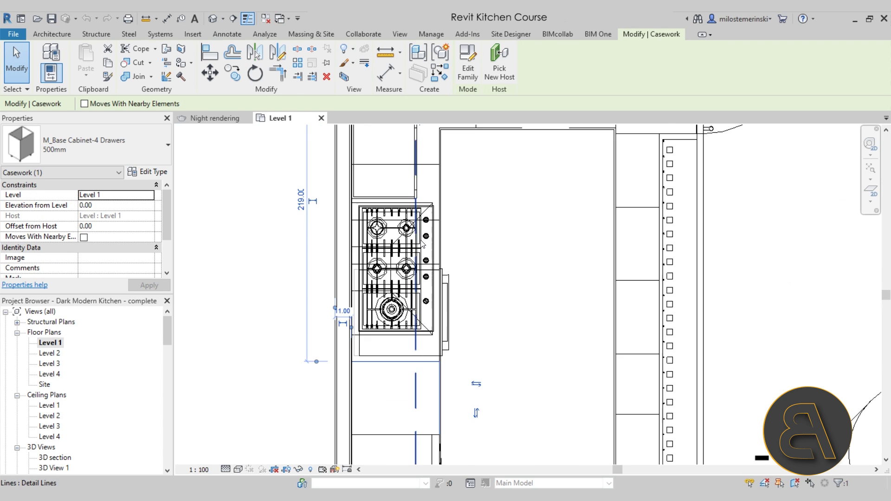
left_click(433, 172)
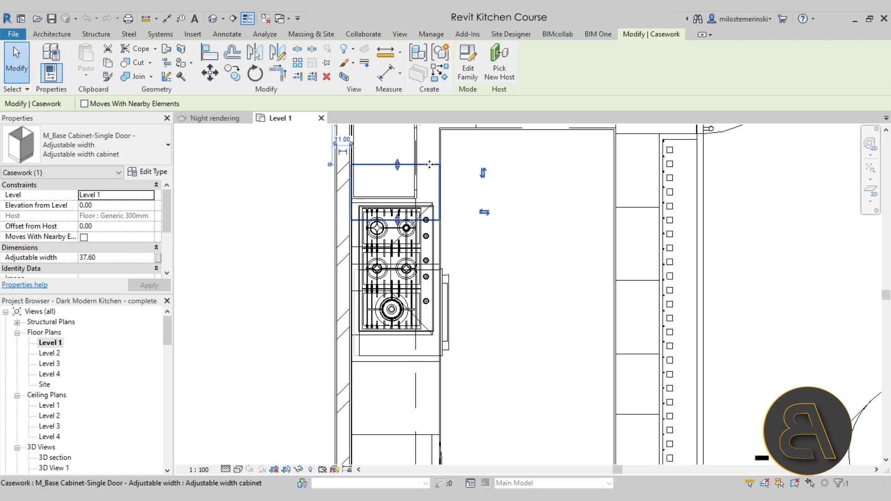
Step: Move and resize the adjustable-width cabinet, ending with its width back at 37.60
left_click_drag(430, 164, 534, 175)
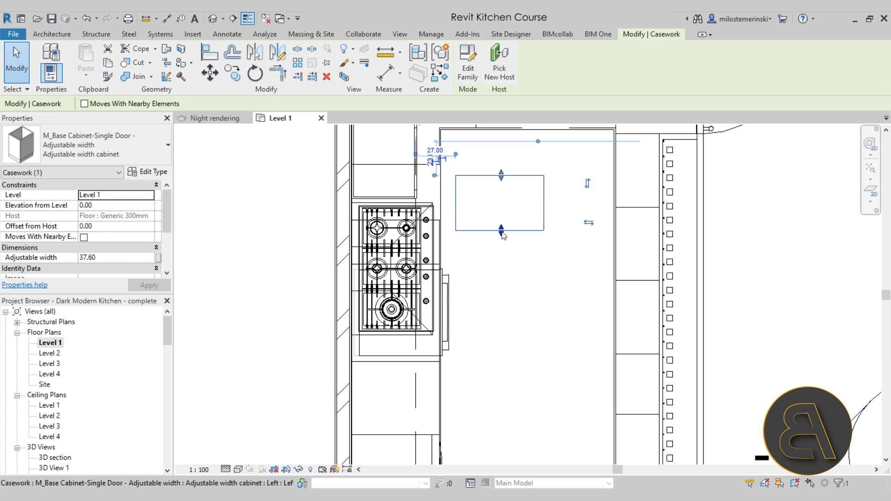
mouse_move(503, 235)
left_mouse_down()
mouse_move(505, 255)
mouse_move(504, 217)
left_mouse_up()
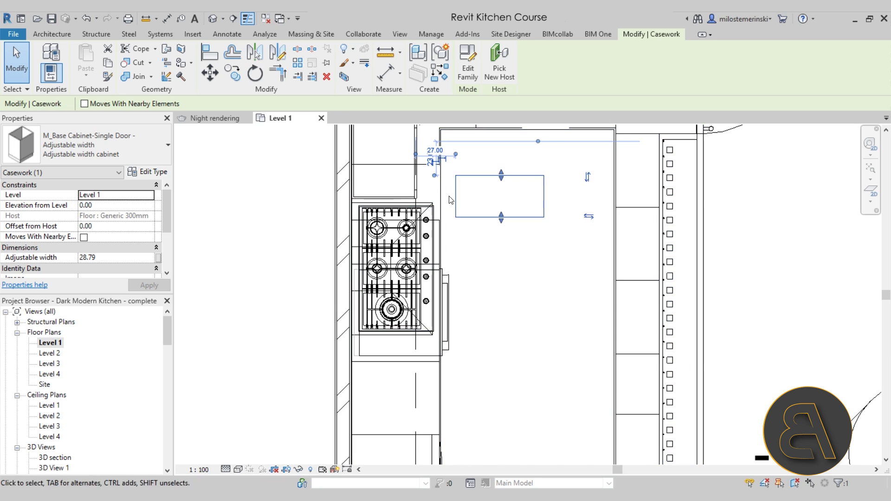
left_click_drag(515, 218, 412, 206)
scroll(413, 206, "up", 5)
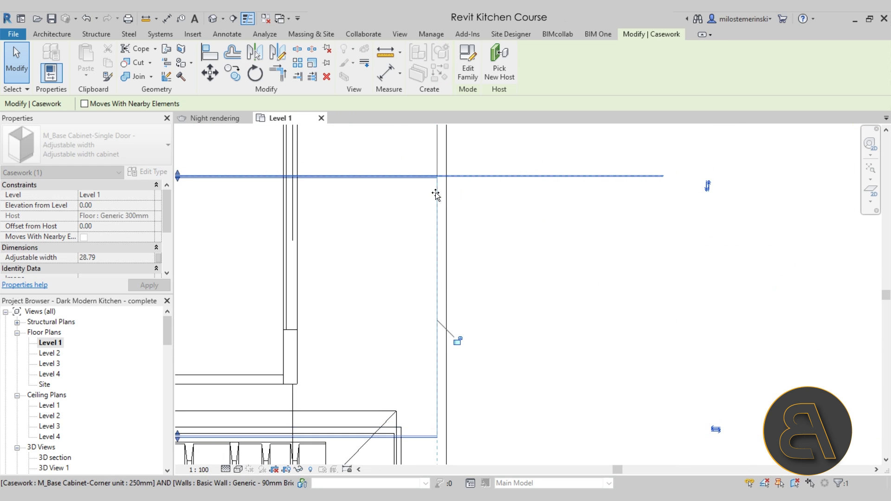
scroll(435, 192, "down", 4)
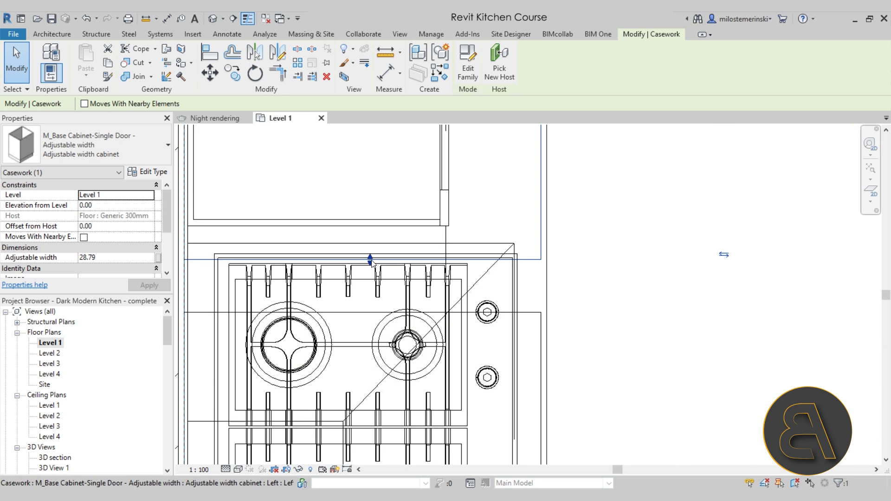
left_click_drag(370, 260, 370, 312)
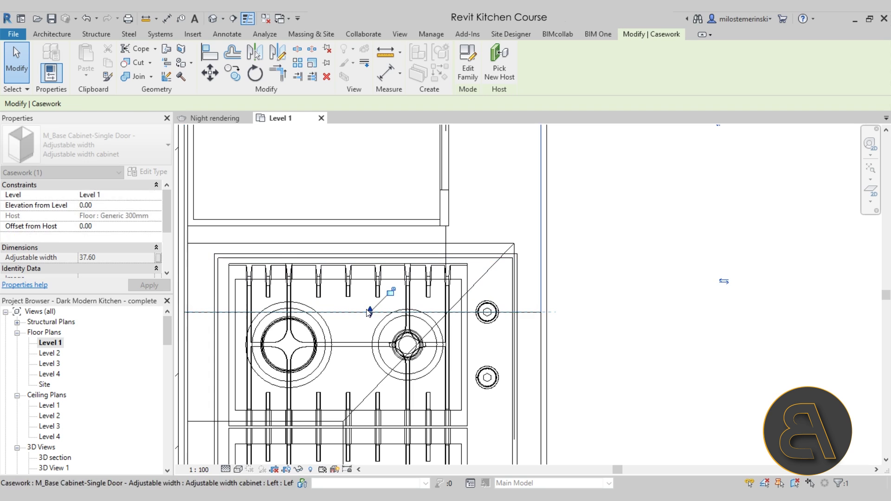
Step: Deselect the cabinet and zoom out around the stove run
left_click(498, 273)
scroll(555, 237, "down", 3)
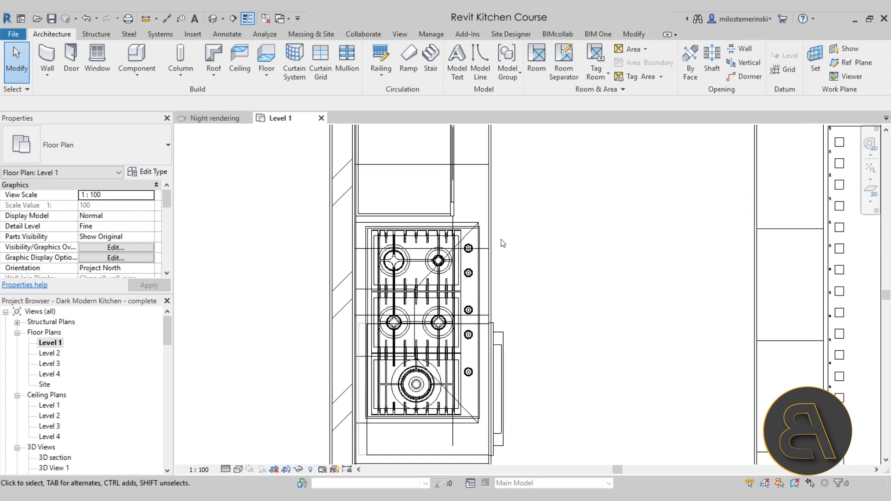
scroll(503, 243, "down", 3)
scroll(75, 408, "down", 2)
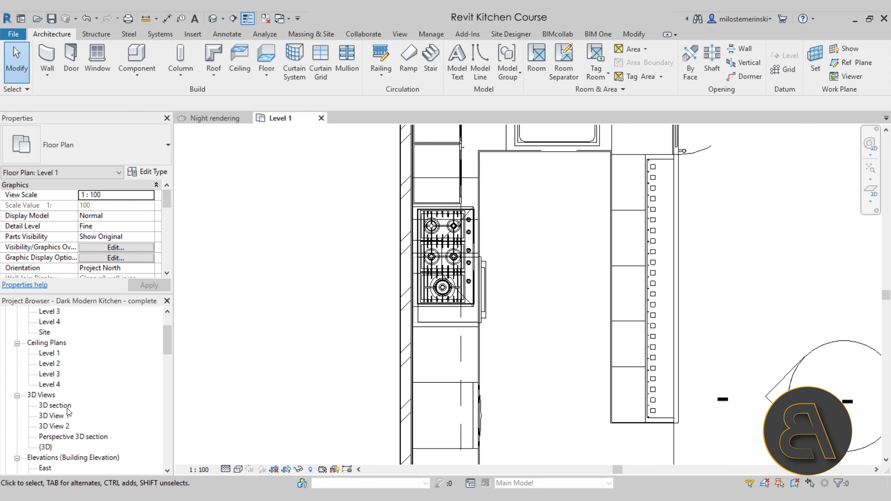
Step: Open 3D View 1, then the 3D View 2 kitchen perspective
double_click(65, 417)
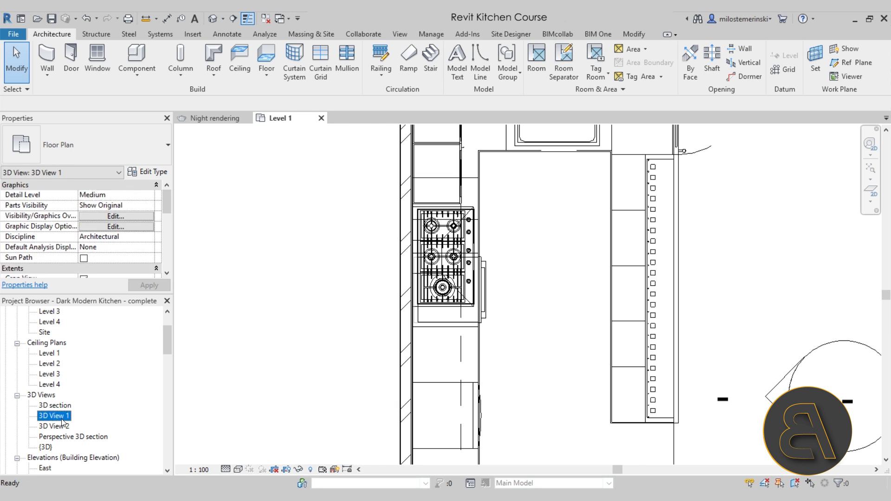
double_click(61, 427)
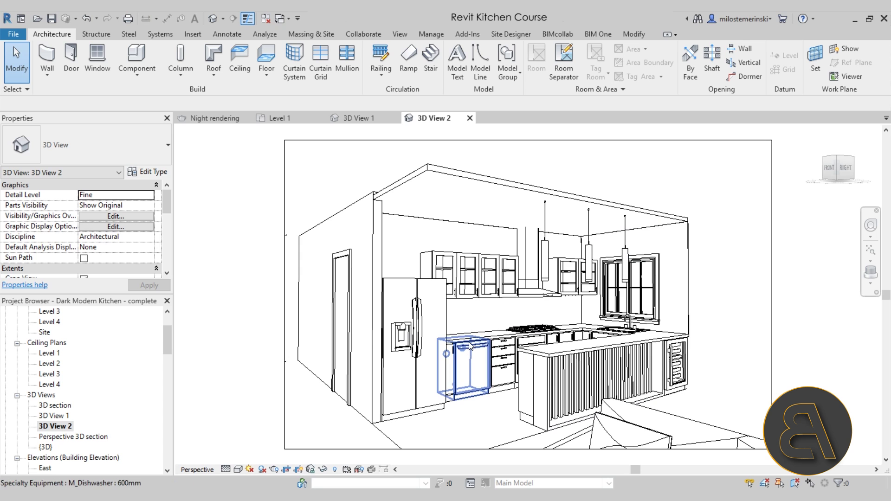
scroll(492, 379, "up", 4)
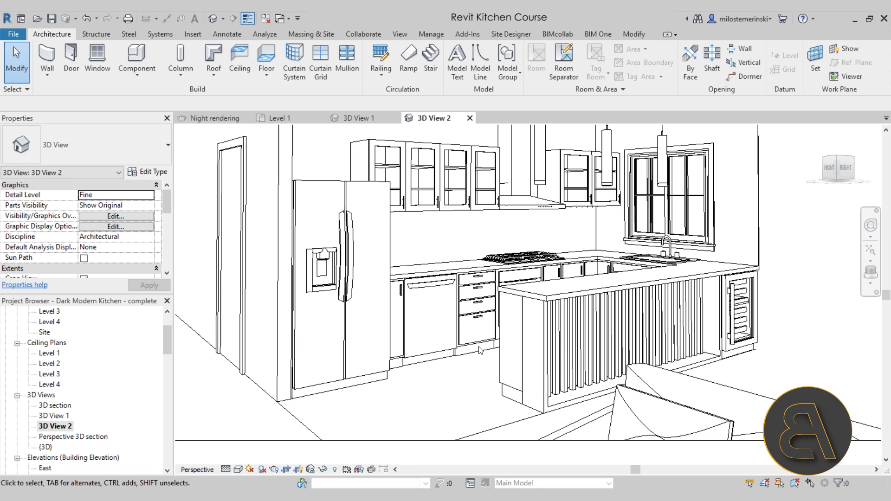
Step: Select the four-drawer base cabinet beside the dishwasher and open its Type Properties
left_click(481, 351)
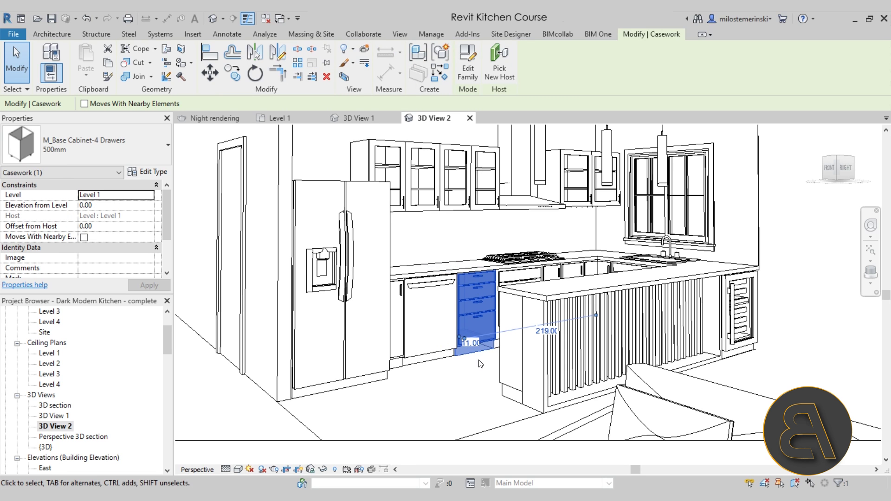
scroll(481, 365, "up", 3)
key("Escape")
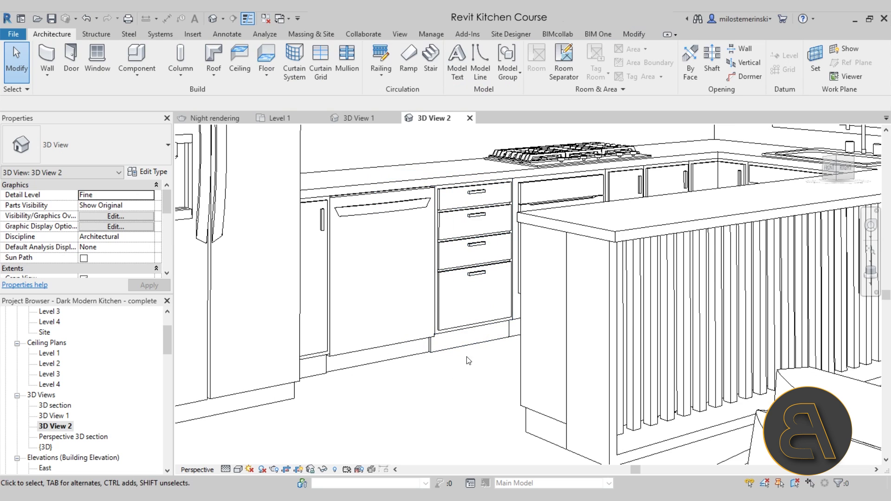
left_click(470, 336)
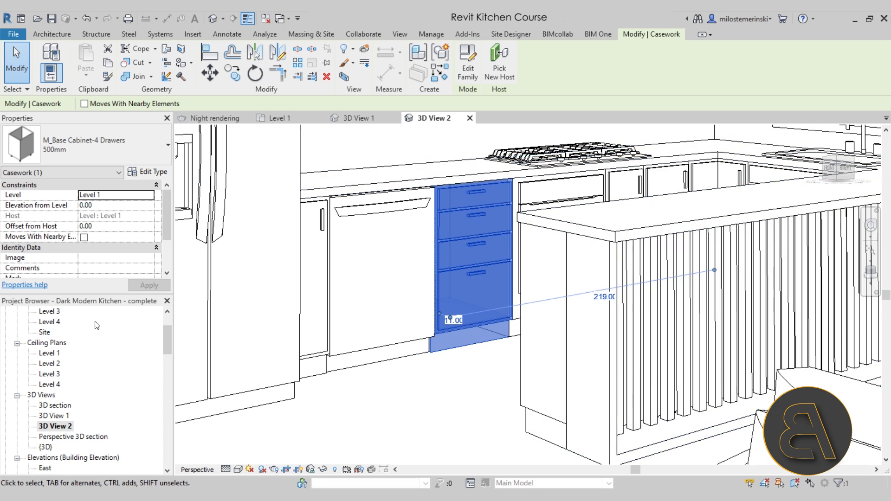
scroll(100, 221, "down", 3)
scroll(106, 223, "up", 3)
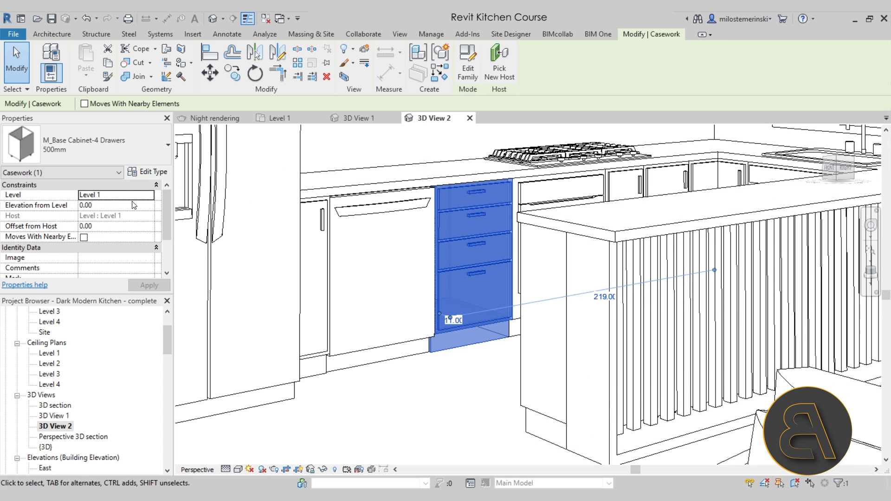
left_click(145, 173)
Step: Review the four-drawer cabinet's available types, keep 500mm, and cancel Type Properties
left_click(278, 167)
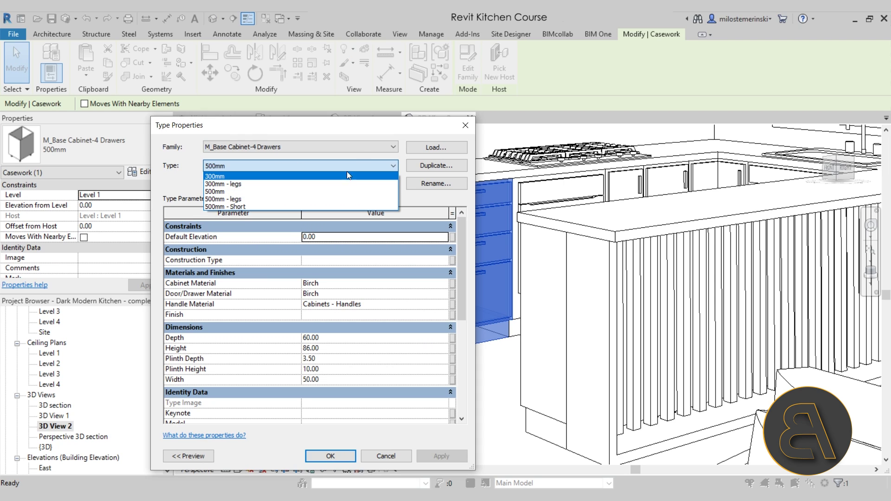
left_click(361, 163)
scroll(408, 269, "down", 5)
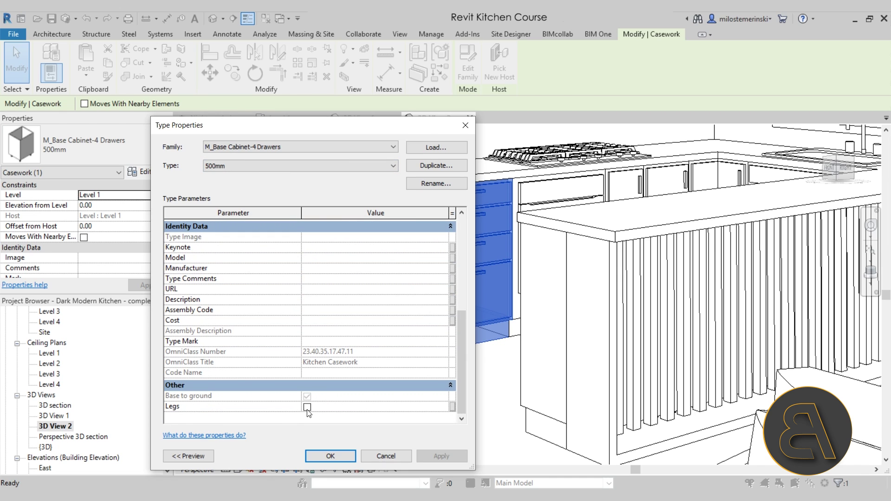
left_click(370, 456)
Step: Switch the cabinet to the 500mm - legs type and inspect its legs
left_click(114, 146)
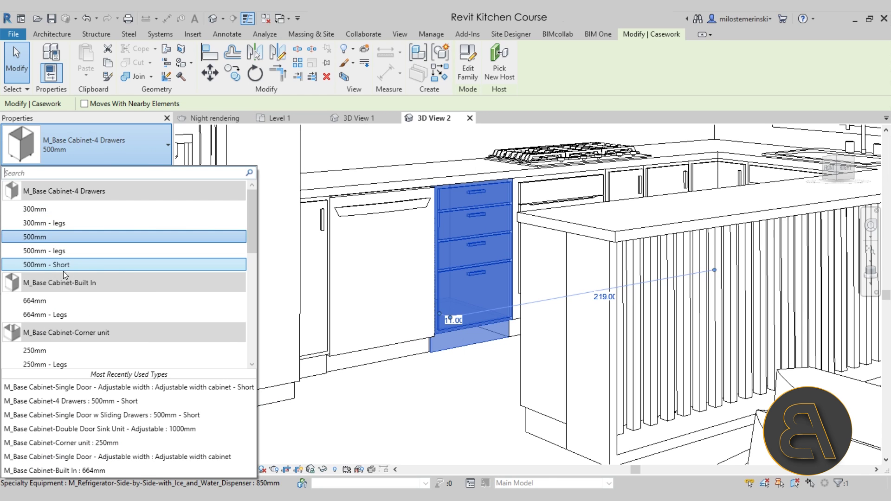
left_click(45, 250)
left_click(502, 381)
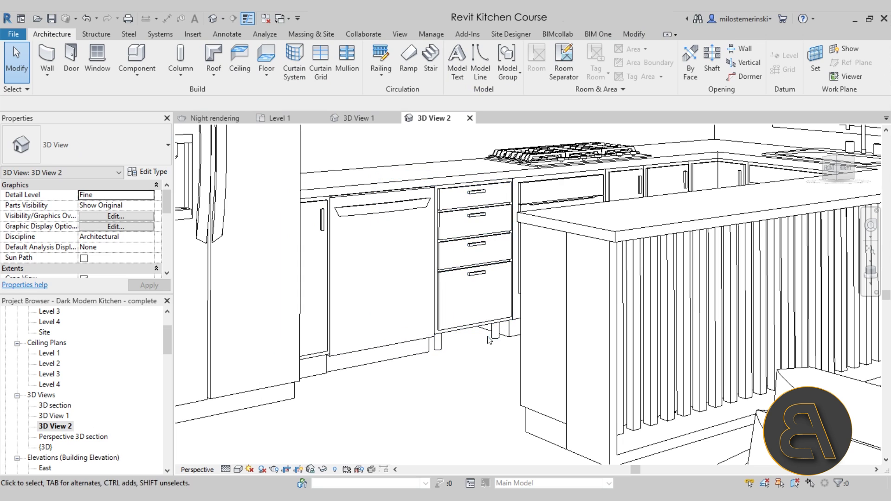
left_click(496, 342)
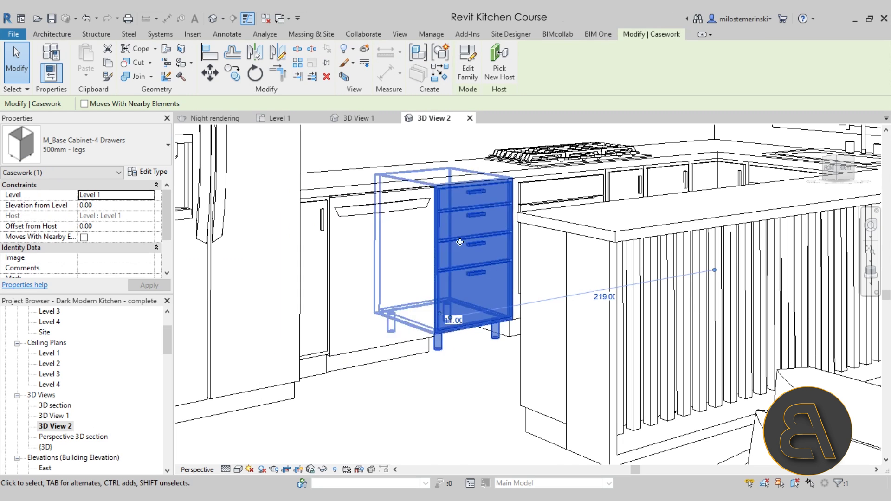
scroll(476, 191, "up", 4)
scroll(515, 222, "down", 5)
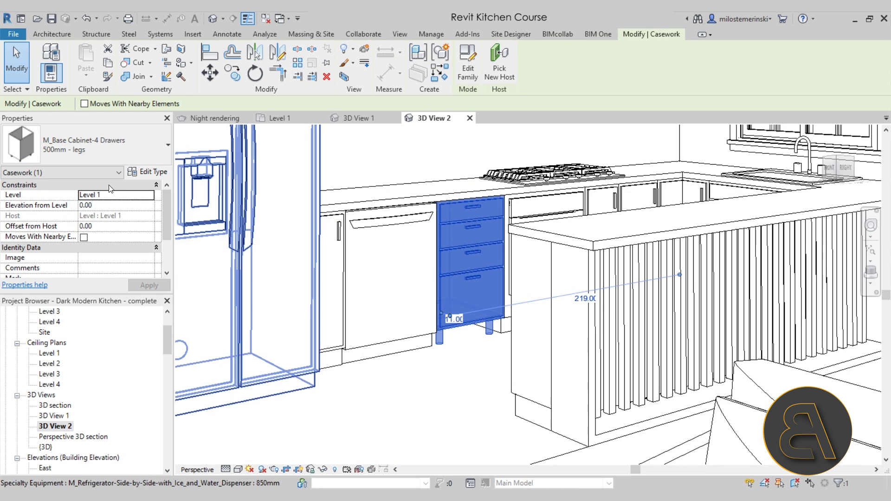
Step: Change the cabinet to the 500mm - Short type and view the result
left_click(86, 145)
left_click(46, 264)
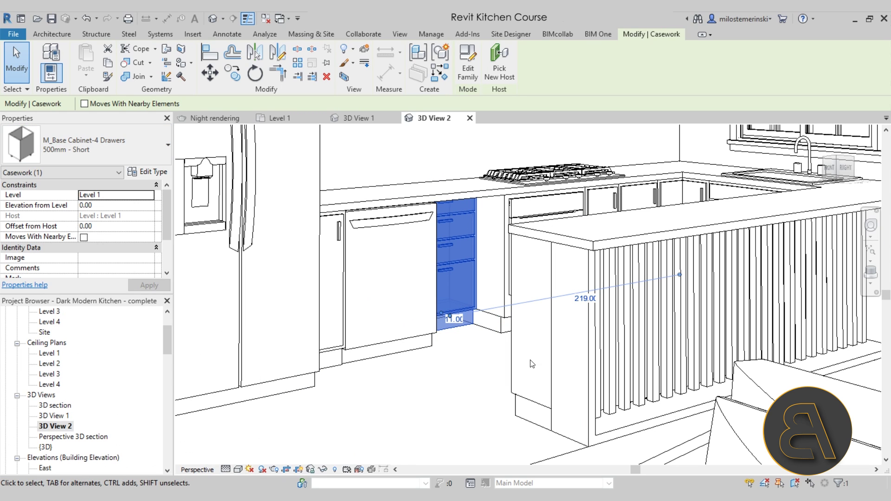
left_click(461, 363)
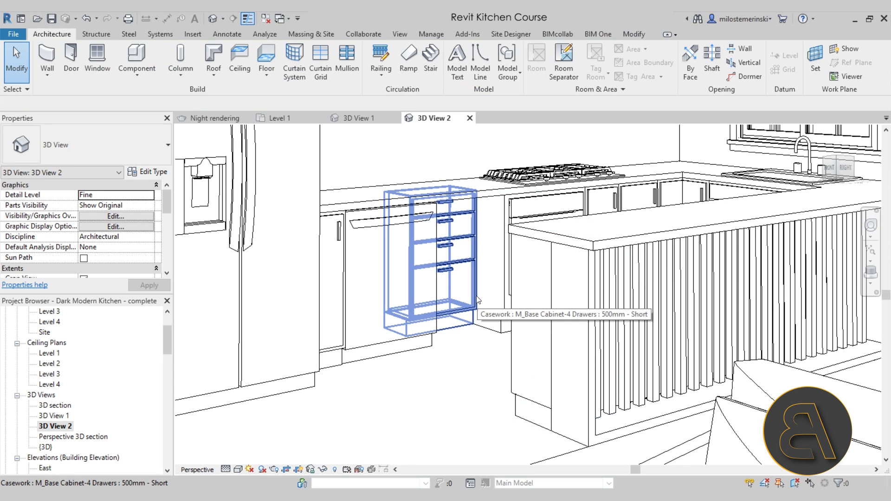
scroll(464, 357, "down", 3)
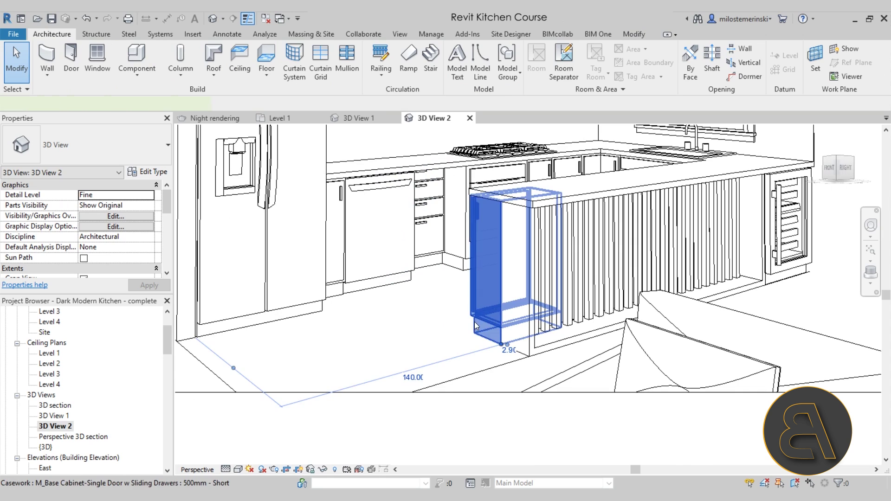
left_click(476, 321)
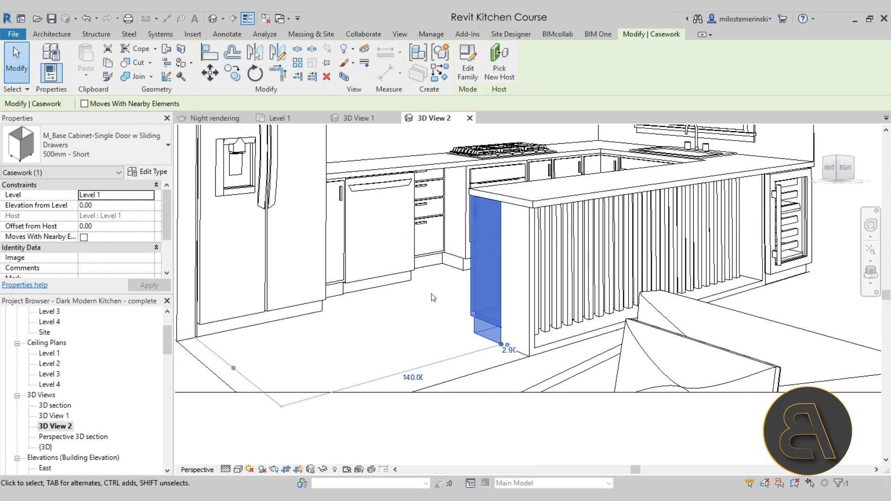
Step: Try 500mm - legs again, then return the cabinet to the standard 500mm type
middle_click_drag(436, 301, 448, 348)
left_click(441, 279)
left_click(91, 149)
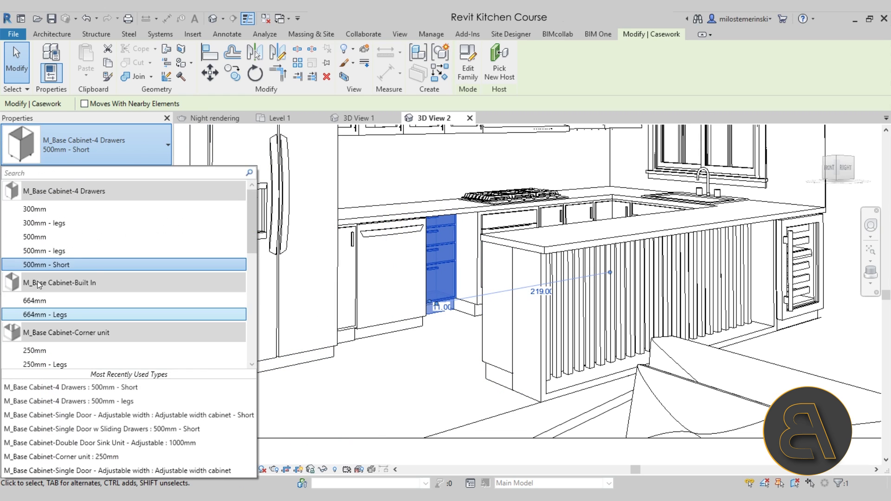
left_click(38, 251)
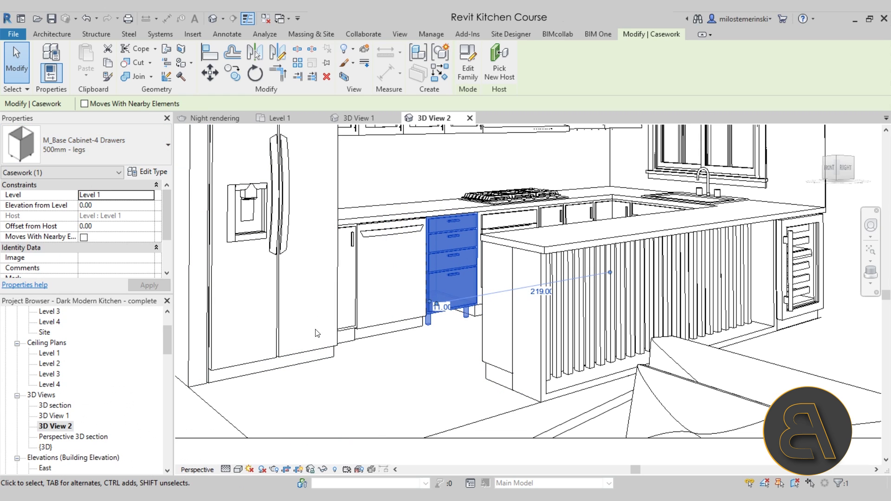
left_click(82, 139)
left_click(43, 238)
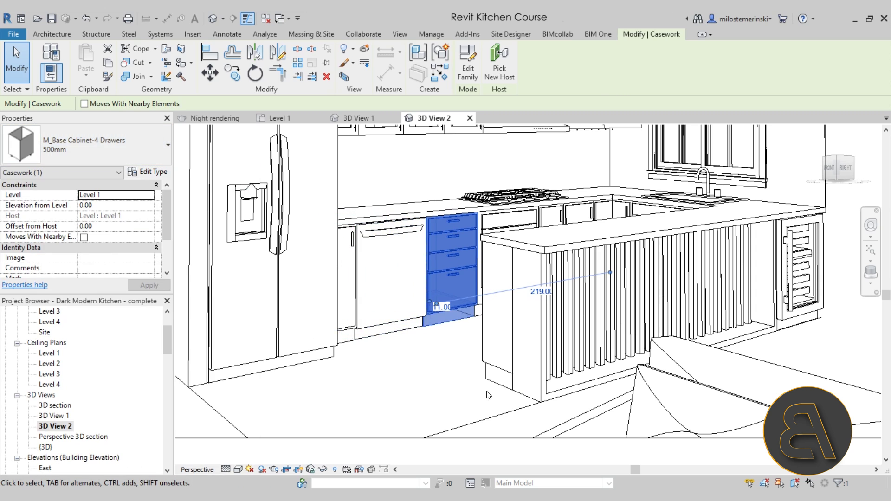
key("Escape")
scroll(419, 289, "up", 5)
scroll(420, 289, "down", 5)
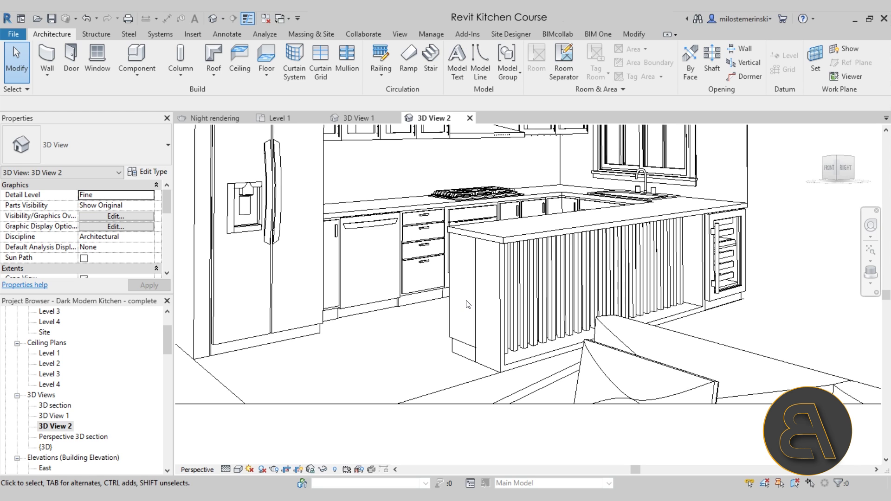
Step: Select the line-based upper cabinet run and shorten it from 158 to 118
scroll(437, 297, "down", 3)
scroll(358, 218, "up", 1)
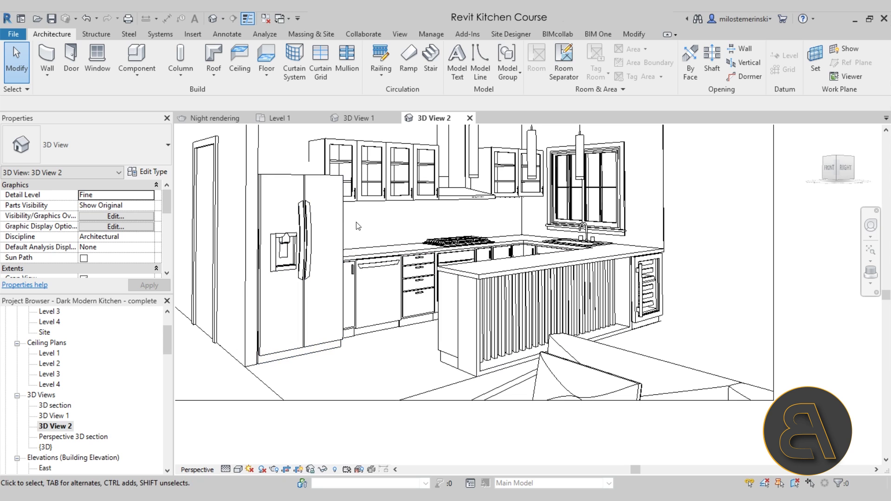
middle_click_drag(398, 225, 394, 276)
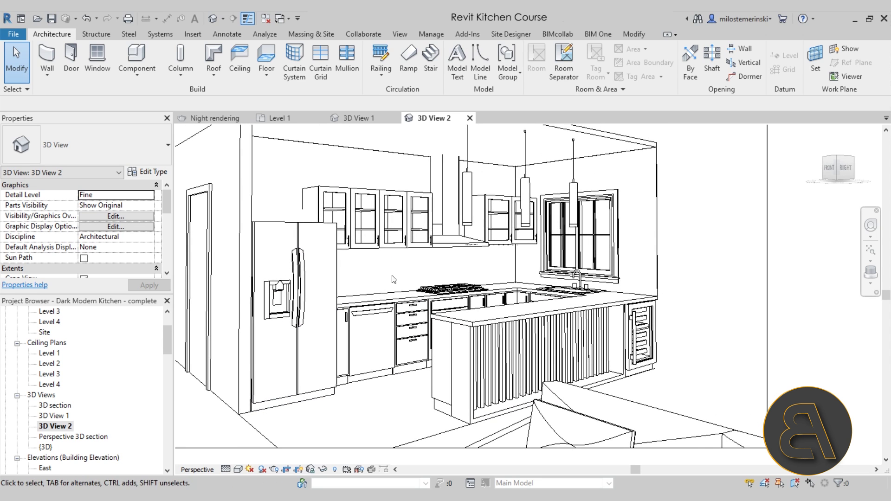
left_click(415, 248)
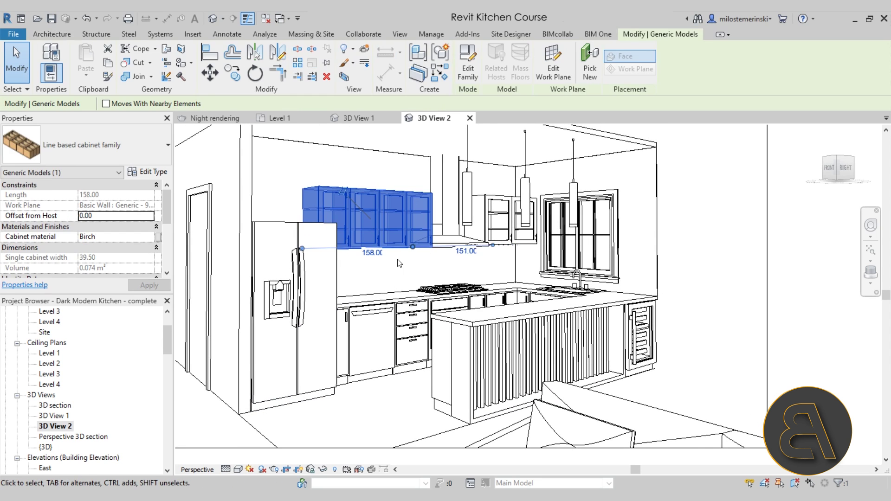
scroll(399, 251, "up", 2)
left_click_drag(382, 240, 382, 243)
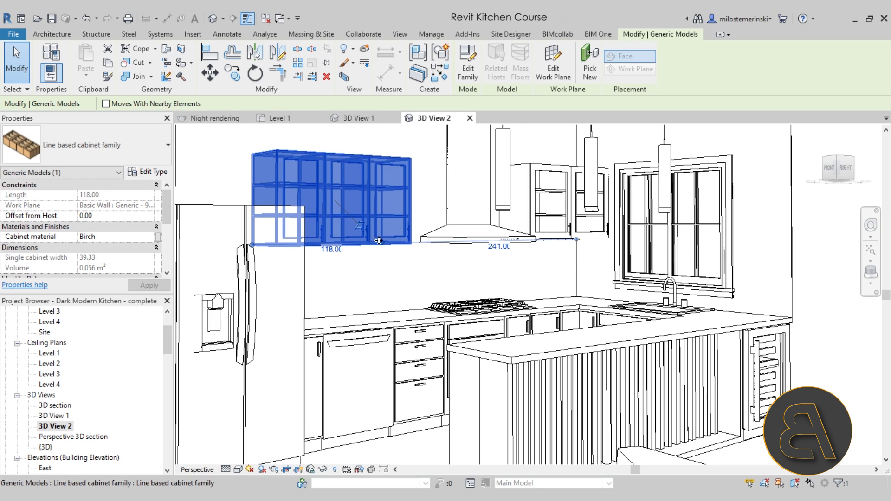
left_click_drag(347, 240, 347, 240)
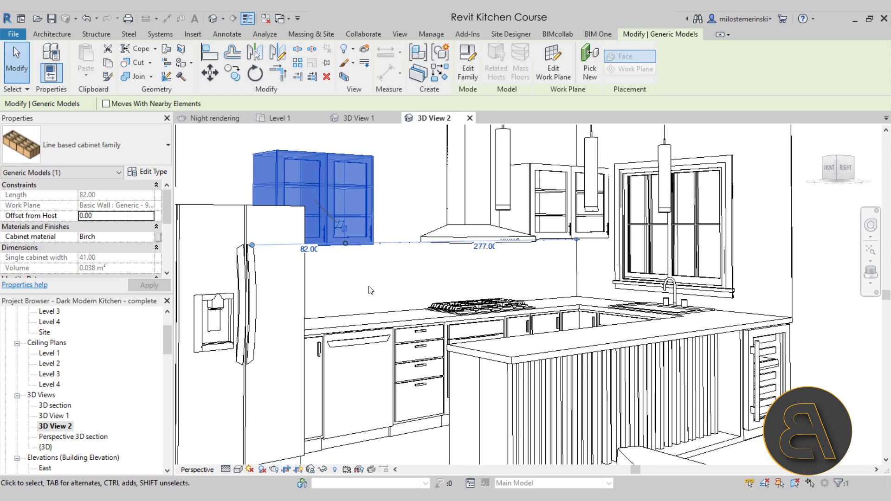
key("Escape")
Step: Stretch the upper cabinet right to the range hood, 136.00 long
left_click(369, 219)
left_click_drag(373, 245, 398, 245)
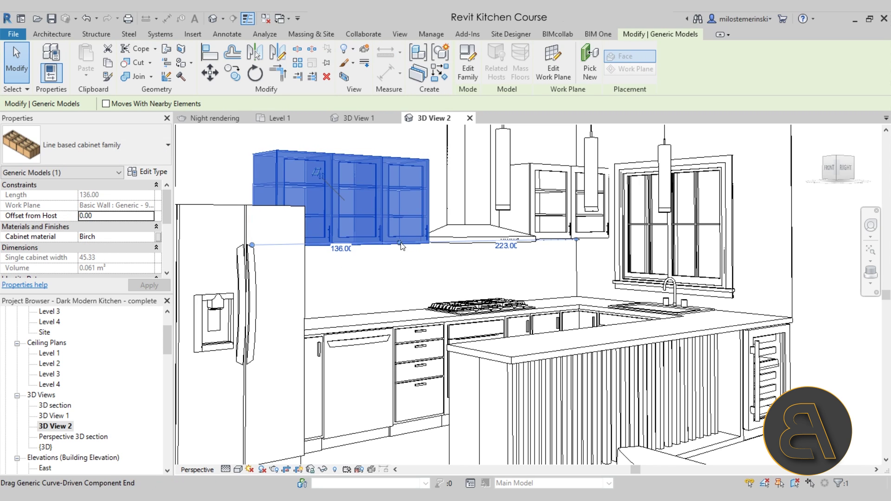
key("Escape")
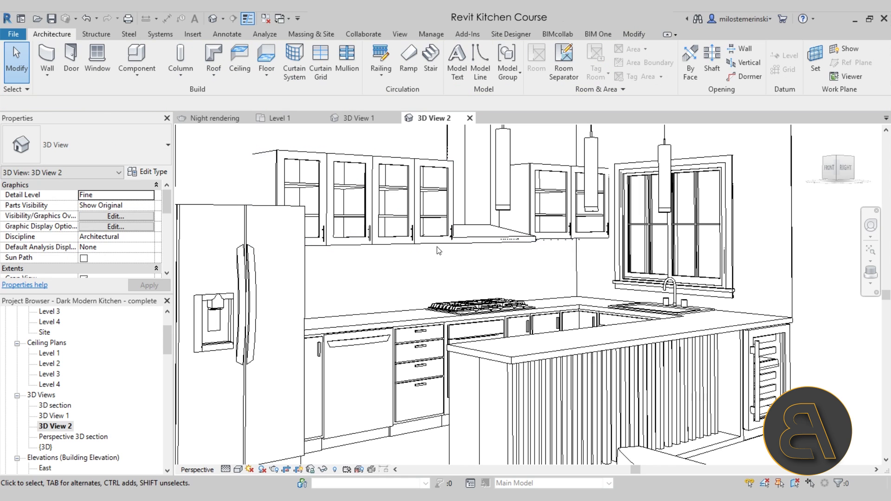
scroll(67, 412, "down", 3)
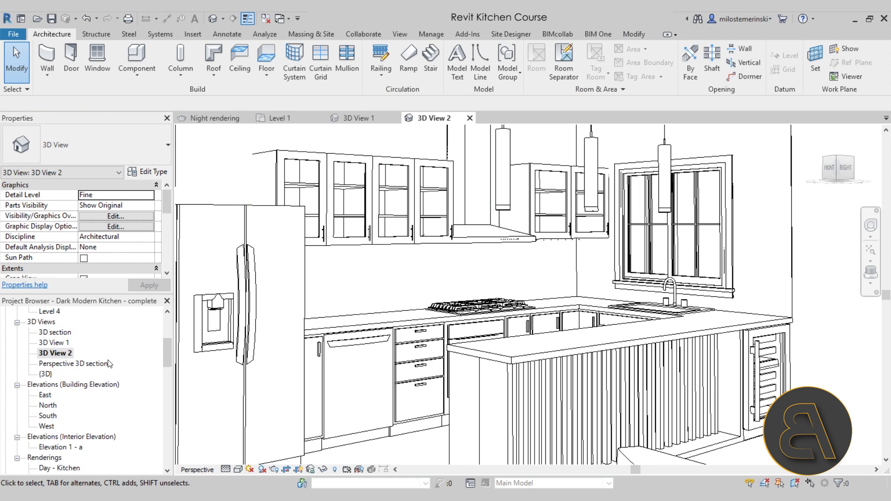
Step: Open Elevation 1 - a and realign the end of the left upper cabinet run
scroll(67, 413, "down", 2)
double_click(66, 406)
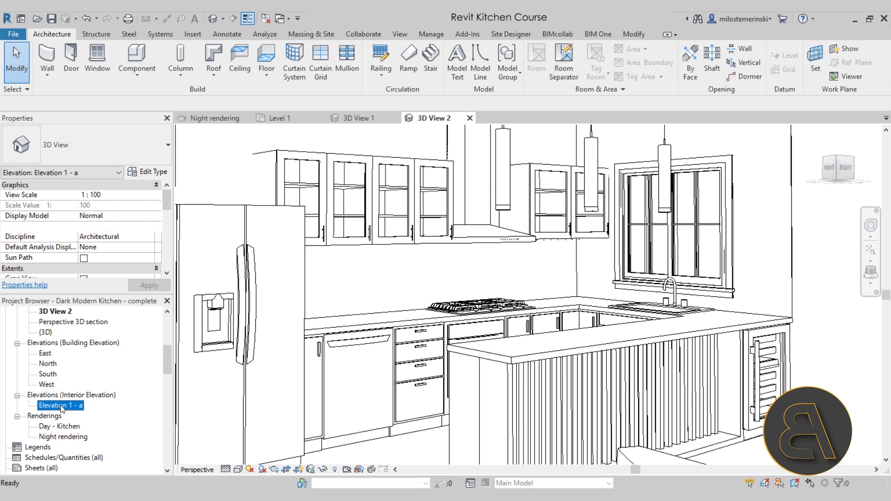
scroll(574, 293, "up", 4)
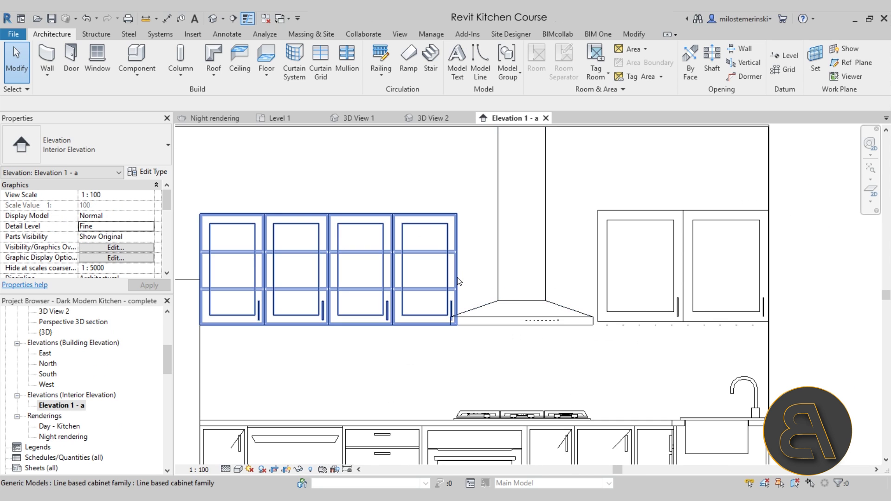
scroll(468, 320, "up", 2)
left_click(468, 320)
left_click_drag(470, 319, 456, 319)
left_click(464, 339)
scroll(437, 358, "down", 5)
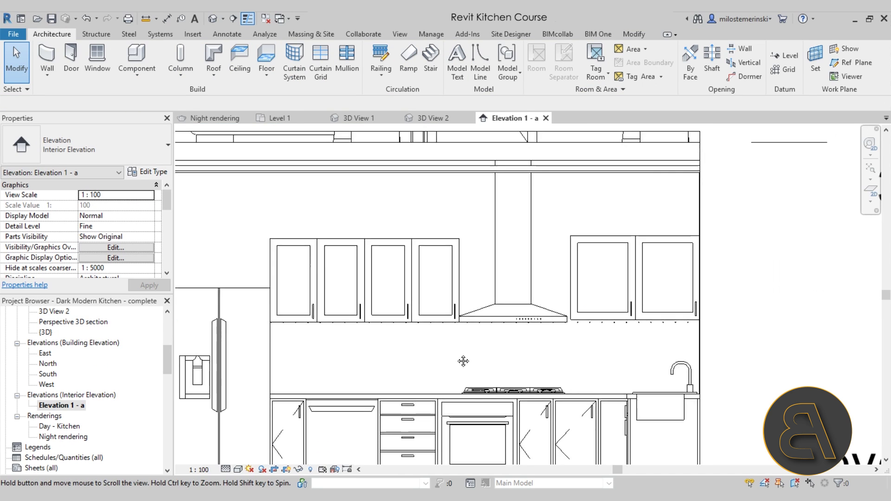
scroll(511, 301, "up", 3)
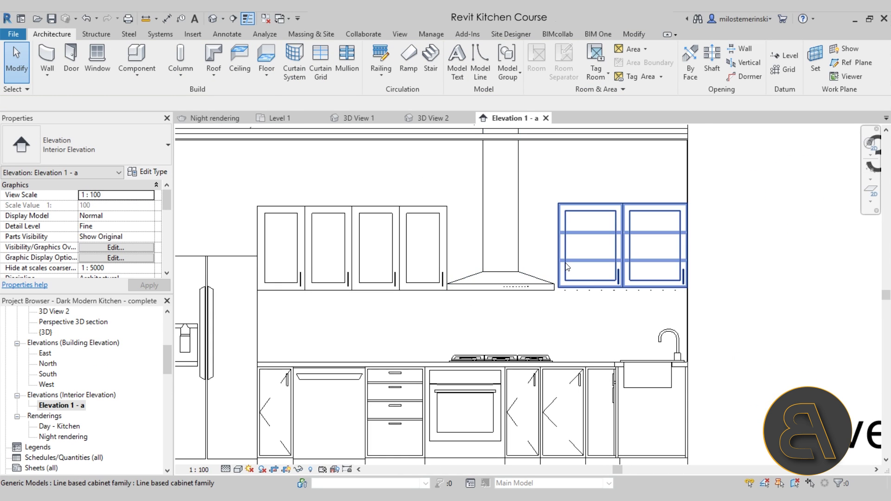
scroll(562, 286, "up", 3)
Step: Extend the right upper cabinet from the hood to the end wall, 110.50 long
left_click(564, 284)
scroll(557, 300, "up", 2)
left_click_drag(546, 294, 532, 294)
scroll(370, 308, "down", 3)
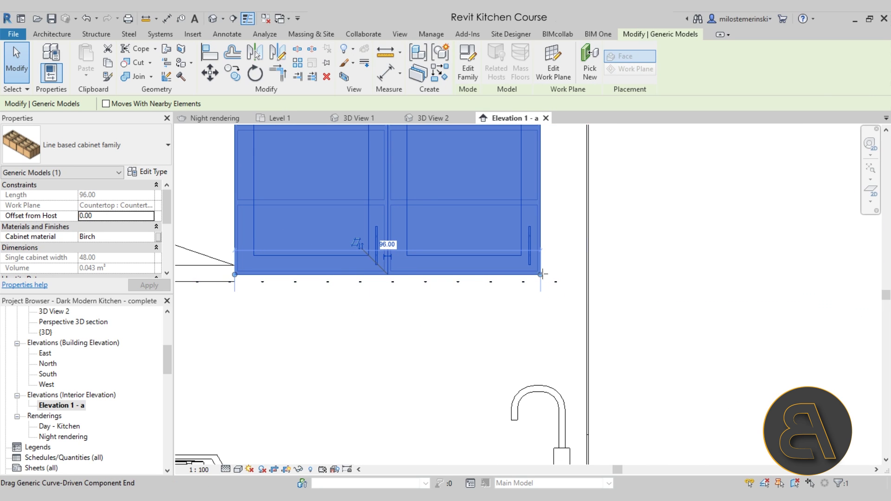
left_click_drag(588, 274, 588, 275)
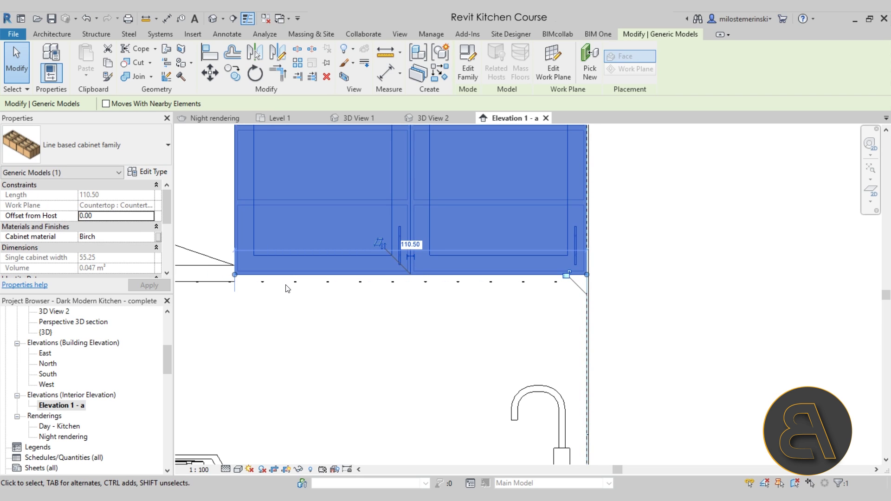
scroll(271, 275, "up", 1)
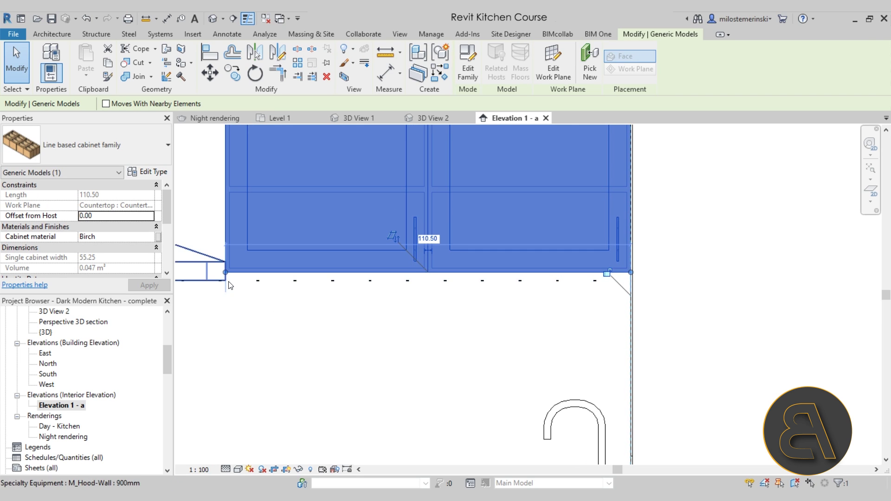
scroll(669, 332, "down", 2)
scroll(669, 332, "down", 2)
key("Escape")
middle_click_drag(587, 275, 457, 249)
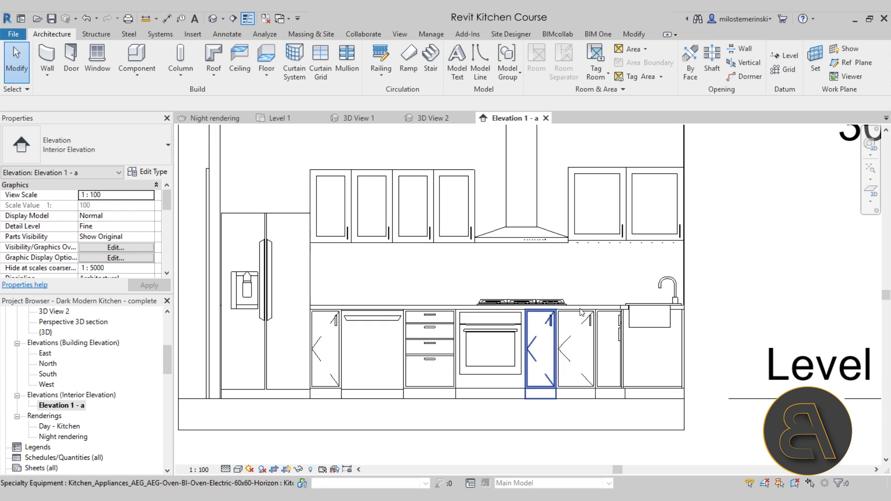
Step: Pan across the Level 1 floor plan and the Night rendering, then show 3D View 7
left_click(279, 118)
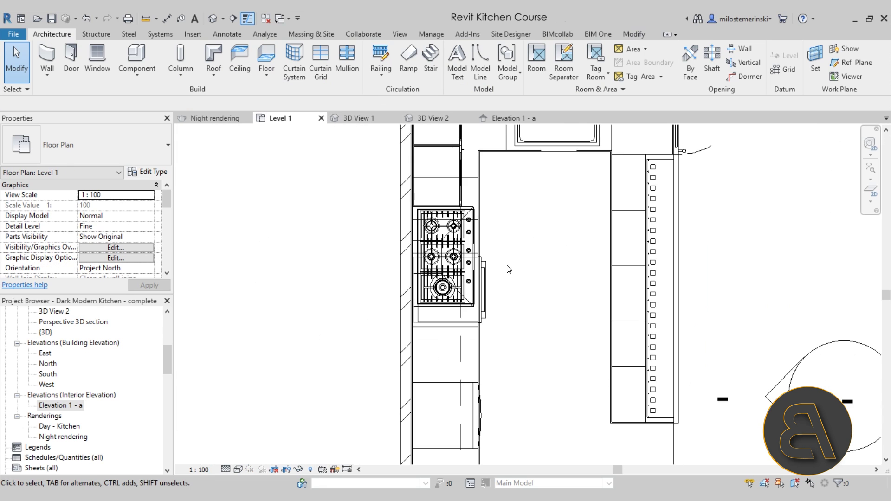
middle_click_drag(510, 269, 455, 273)
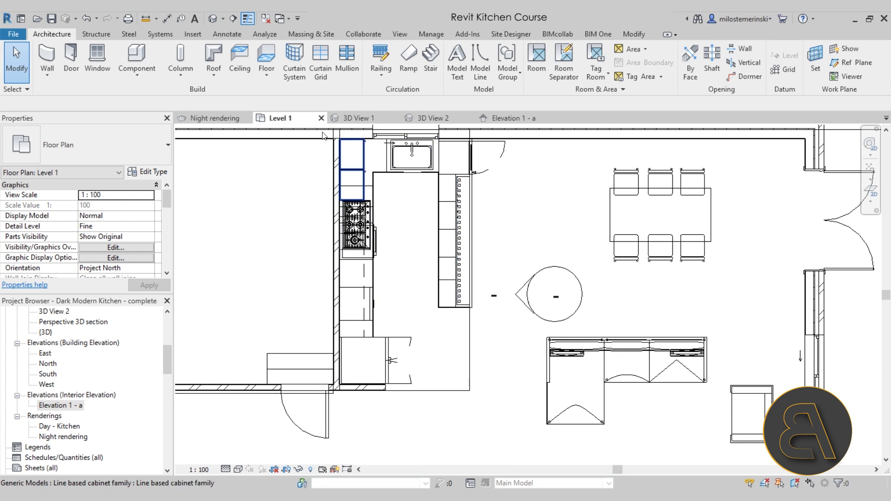
left_click(215, 119)
middle_click_drag(527, 291, 514, 294)
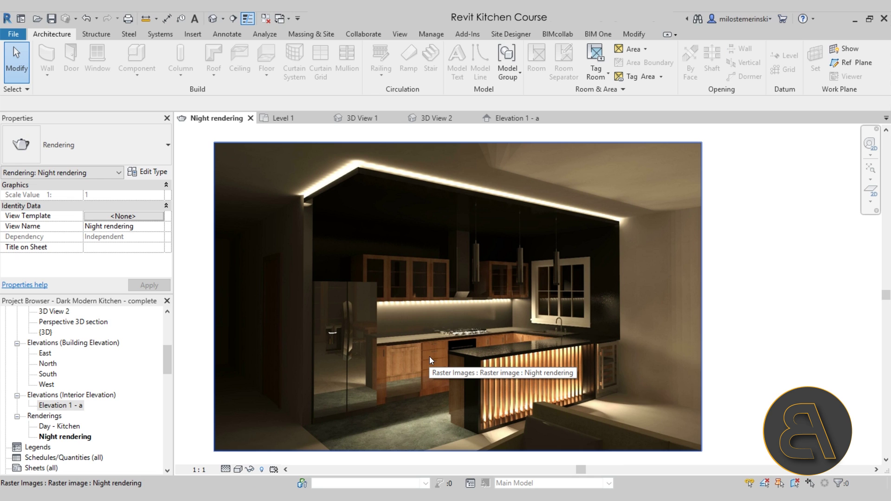
middle_click_drag(442, 410, 462, 404)
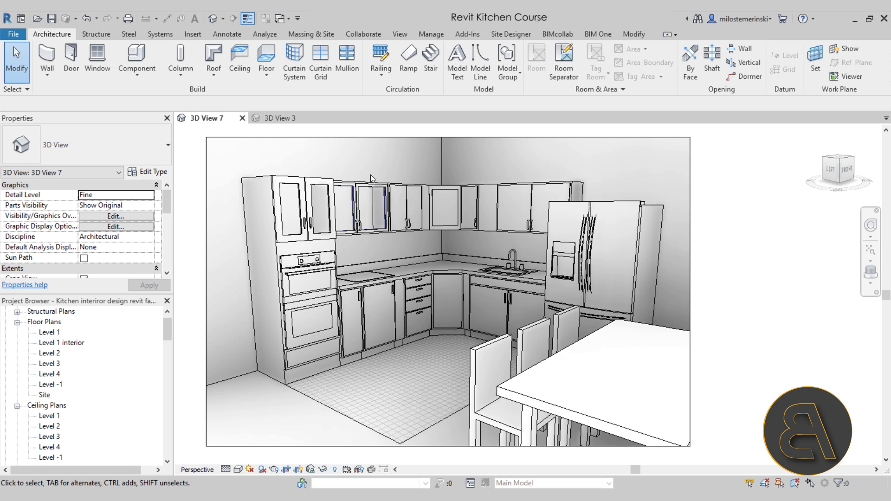
left_click(273, 115)
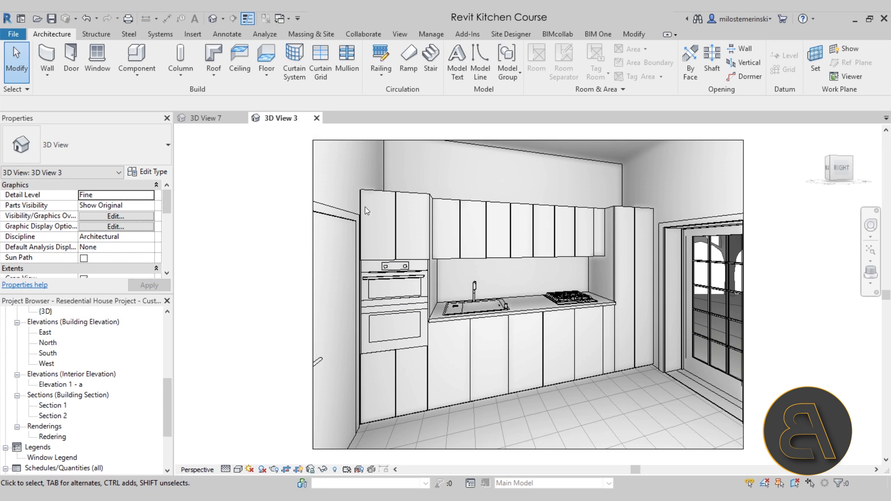
left_click(216, 119)
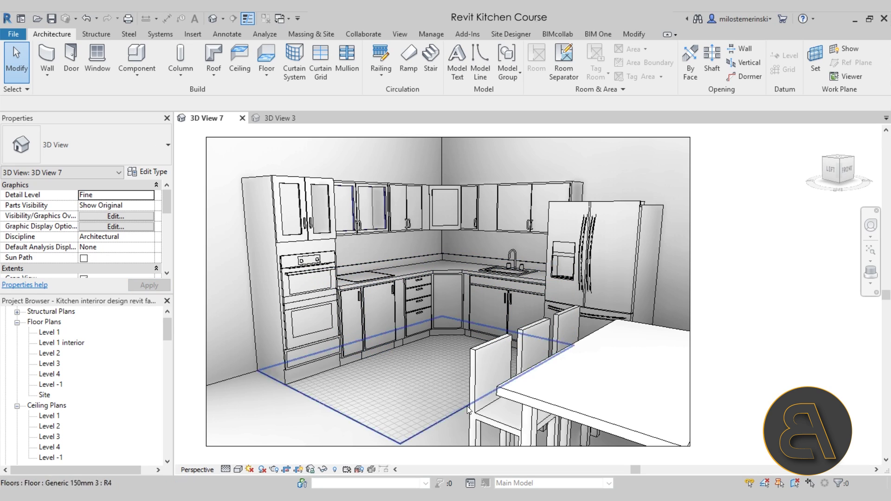
left_click(436, 273)
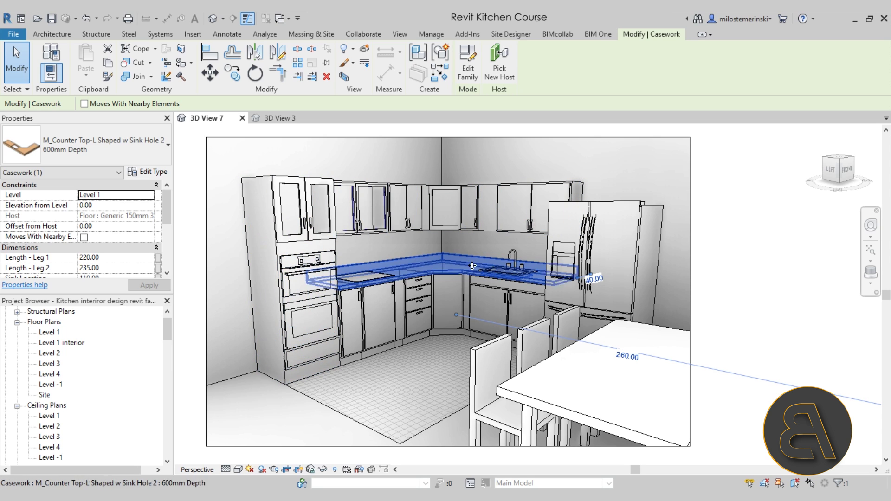
left_click(286, 121)
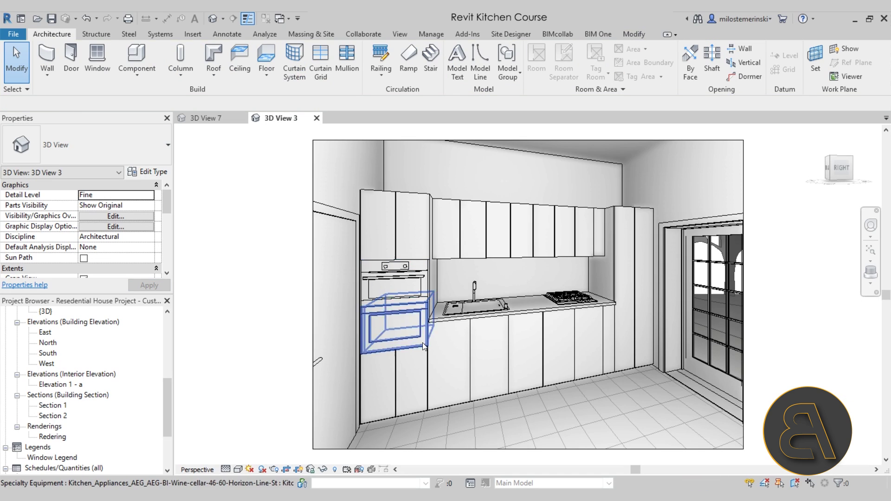
left_click(512, 344)
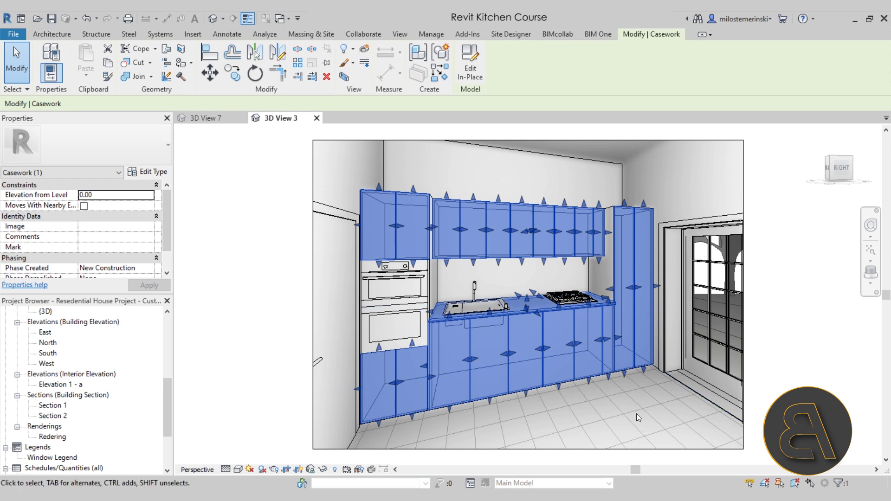
left_click(586, 274)
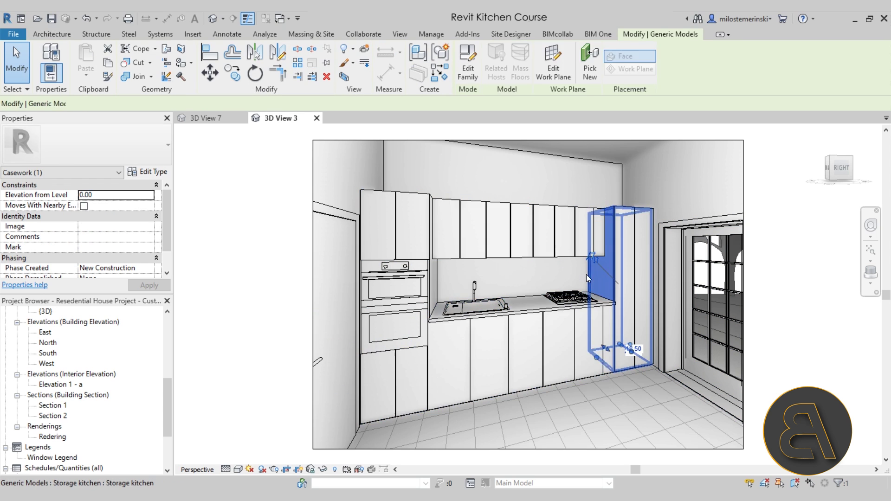
key("Escape")
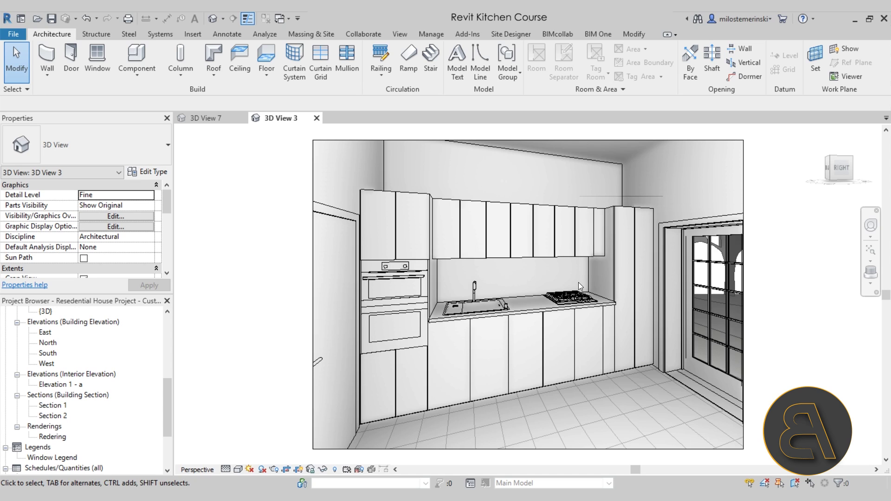
left_click(205, 118)
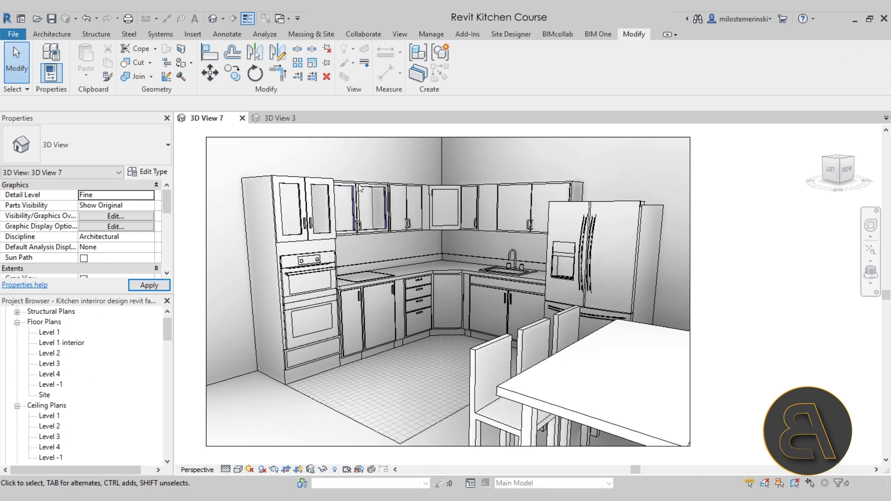